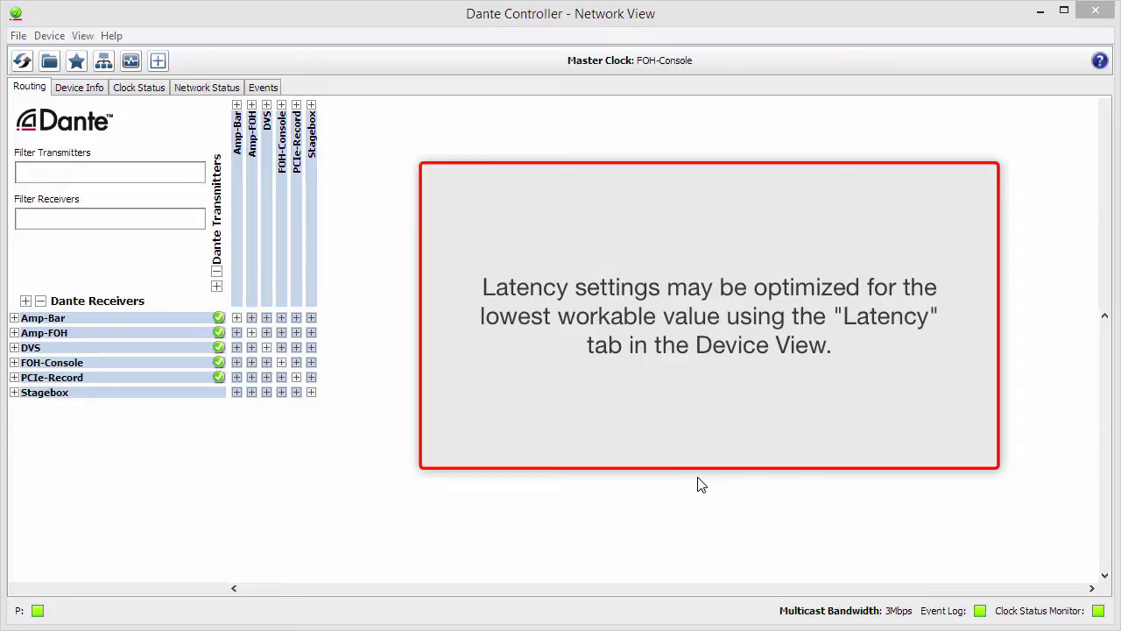
Open FOH-Console's Device View and show its Latency histogram for Stagebox at 1 msec
{"action": "double_click", "coordinate": [132, 361]}
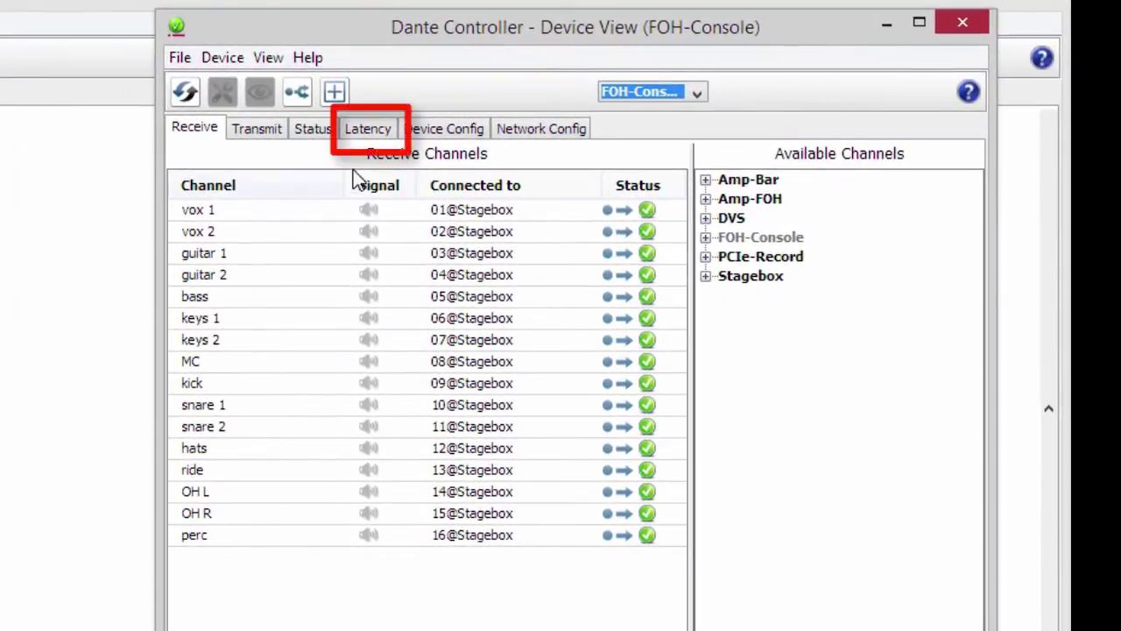
{"action": "left_click", "coordinate": [369, 139]}
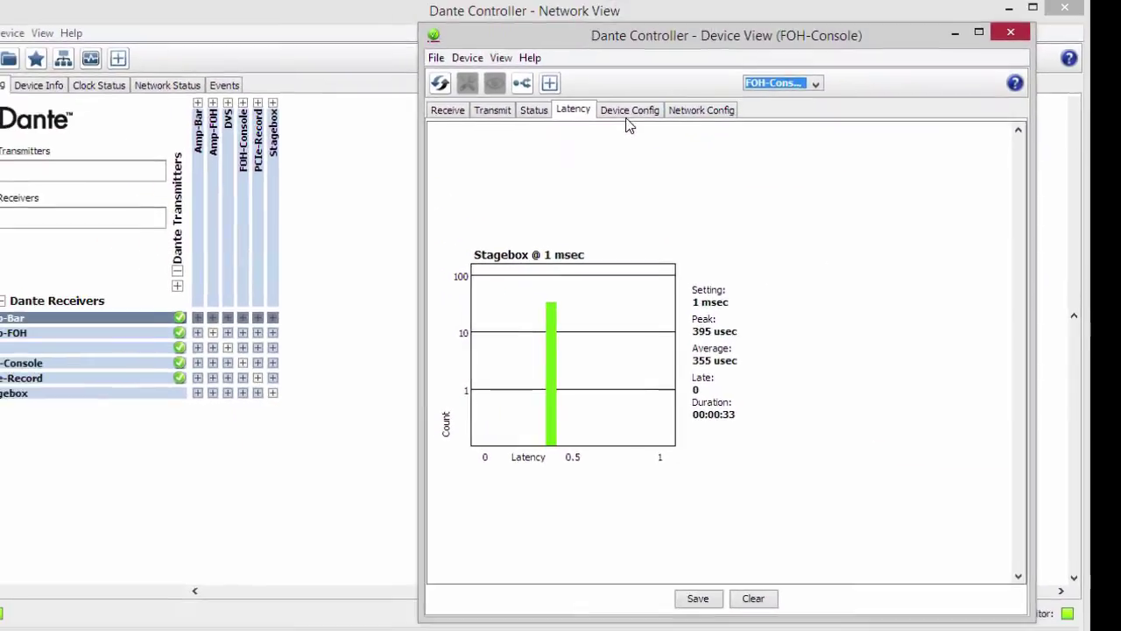
{"action": "left_click", "coordinate": [627, 114]}
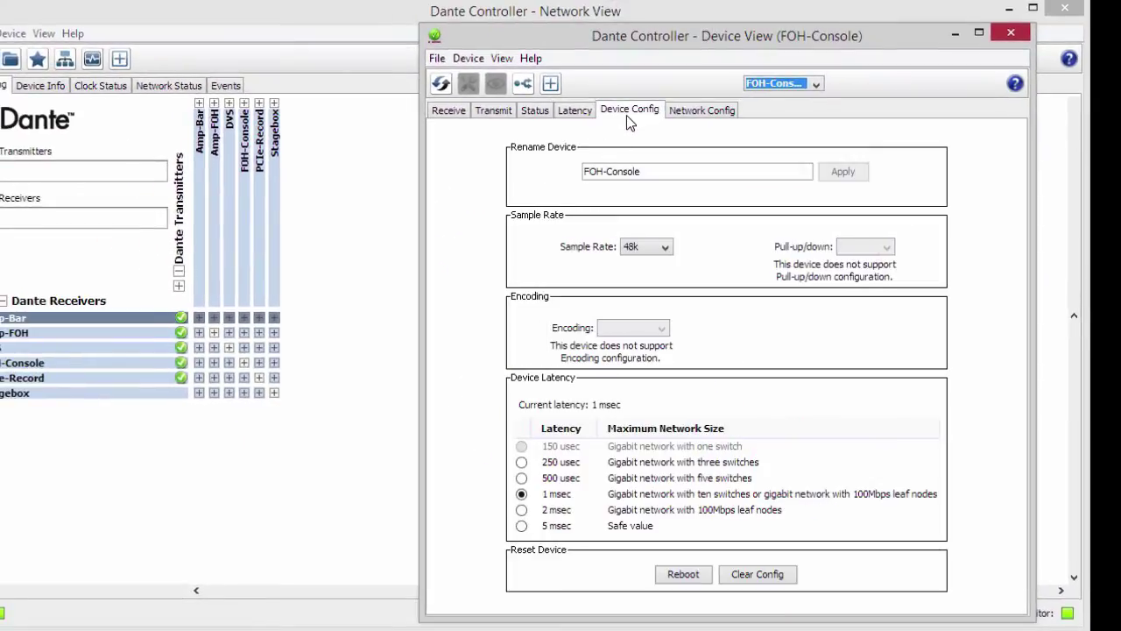
{"action": "left_click", "coordinate": [522, 478]}
{"action": "left_click", "coordinate": [703, 354]}
Switch to the Stagebox device and change its latency from 1 msec to 500 usec
{"action": "left_click", "coordinate": [810, 84]}
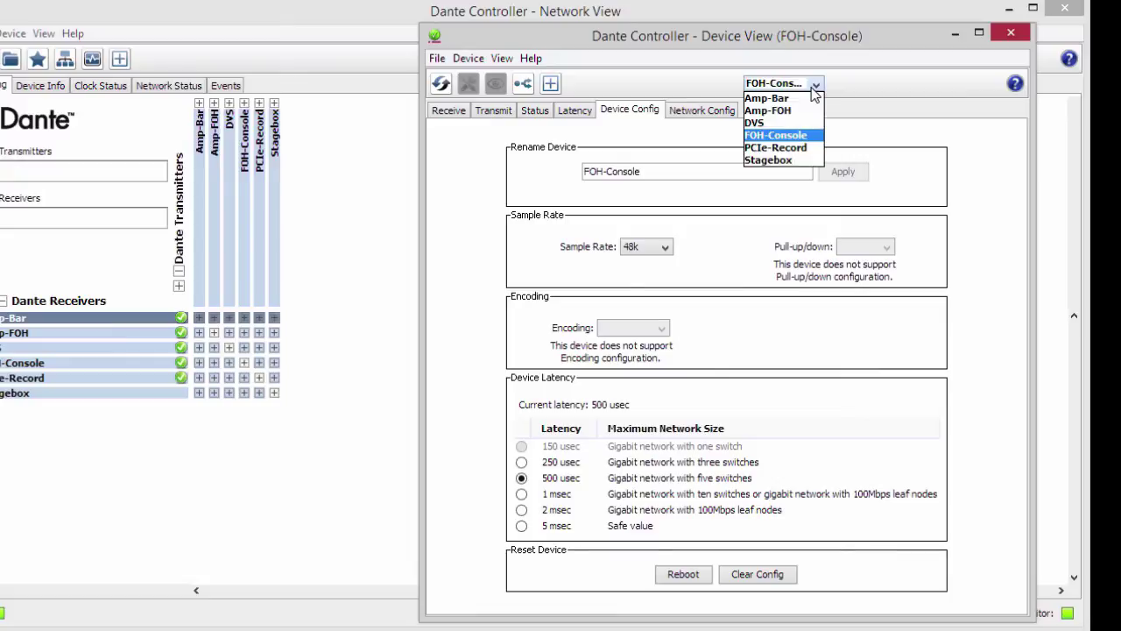
{"action": "left_click", "coordinate": [768, 160]}
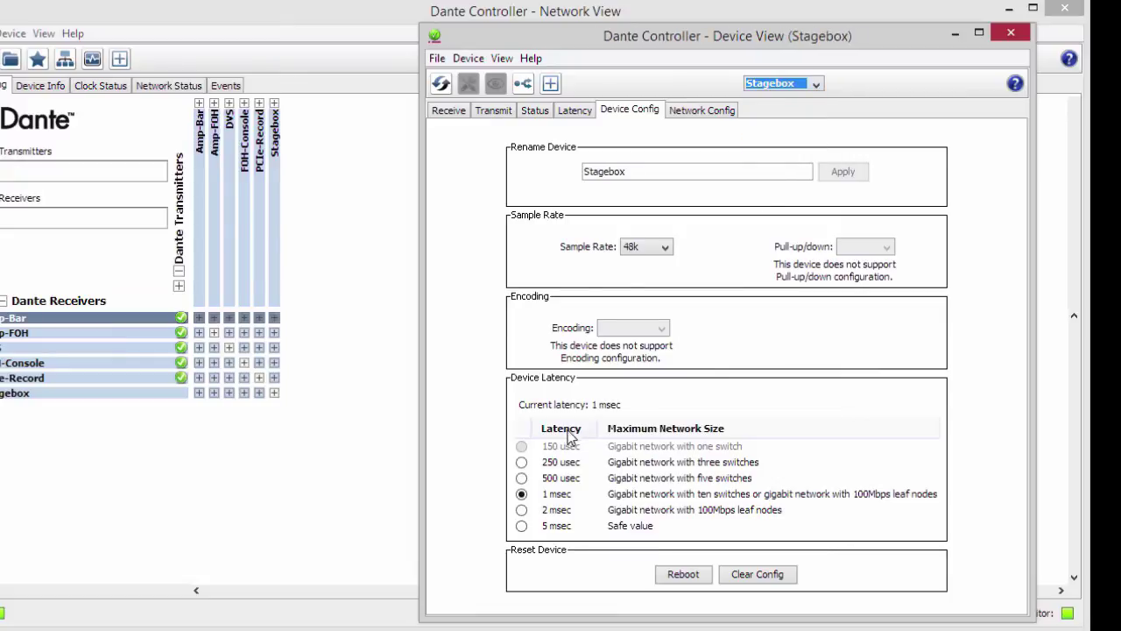
{"action": "left_click", "coordinate": [522, 478]}
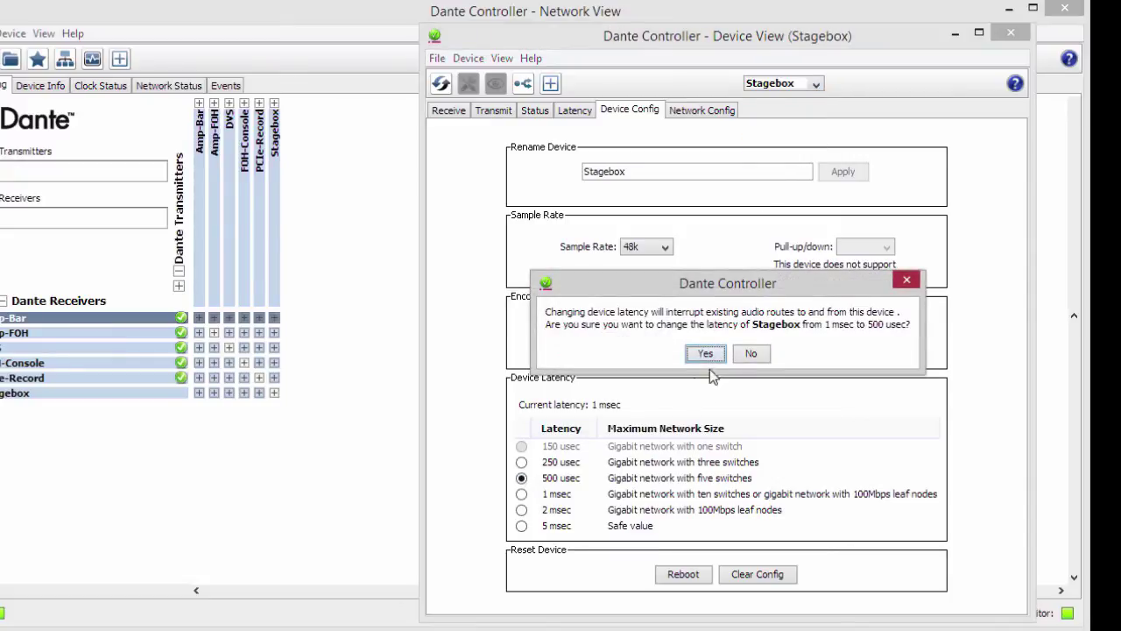
{"action": "left_click", "coordinate": [706, 353]}
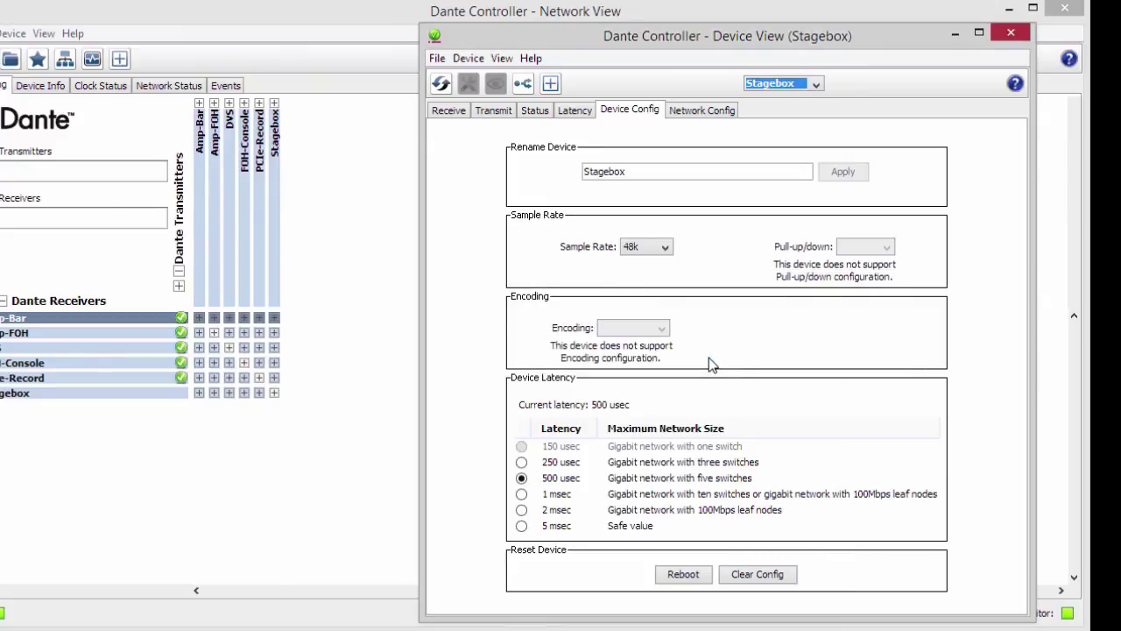
Show FOH-Console's Latency histogram, now reporting Stagebox at 500 usec with 192 µs average
{"action": "left_click", "coordinate": [575, 111]}
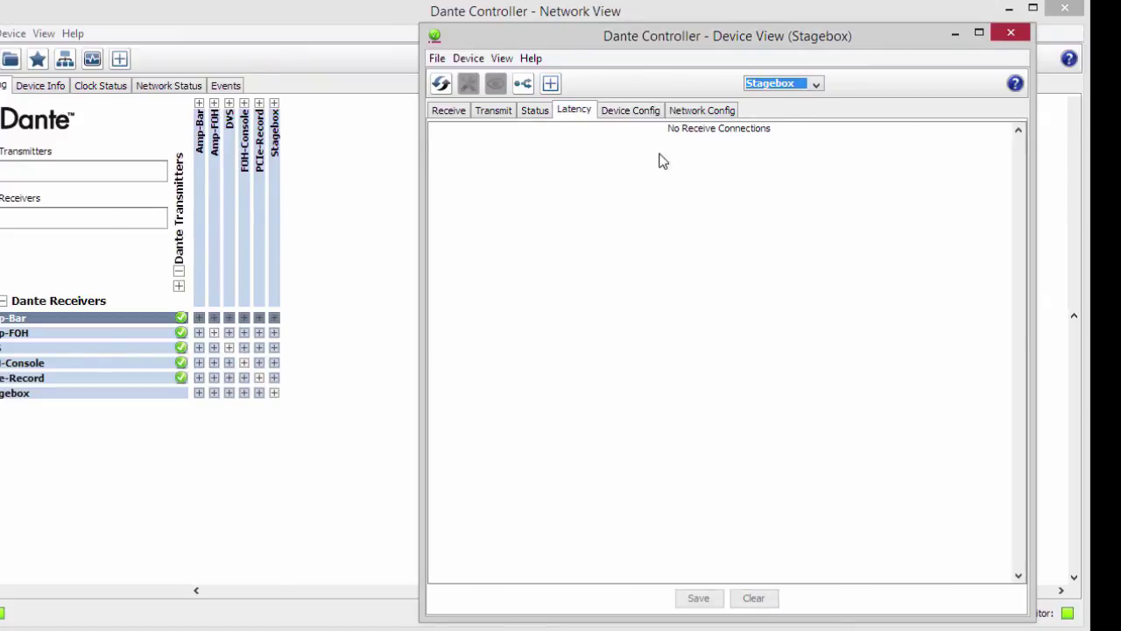
{"action": "left_click", "coordinate": [816, 84]}
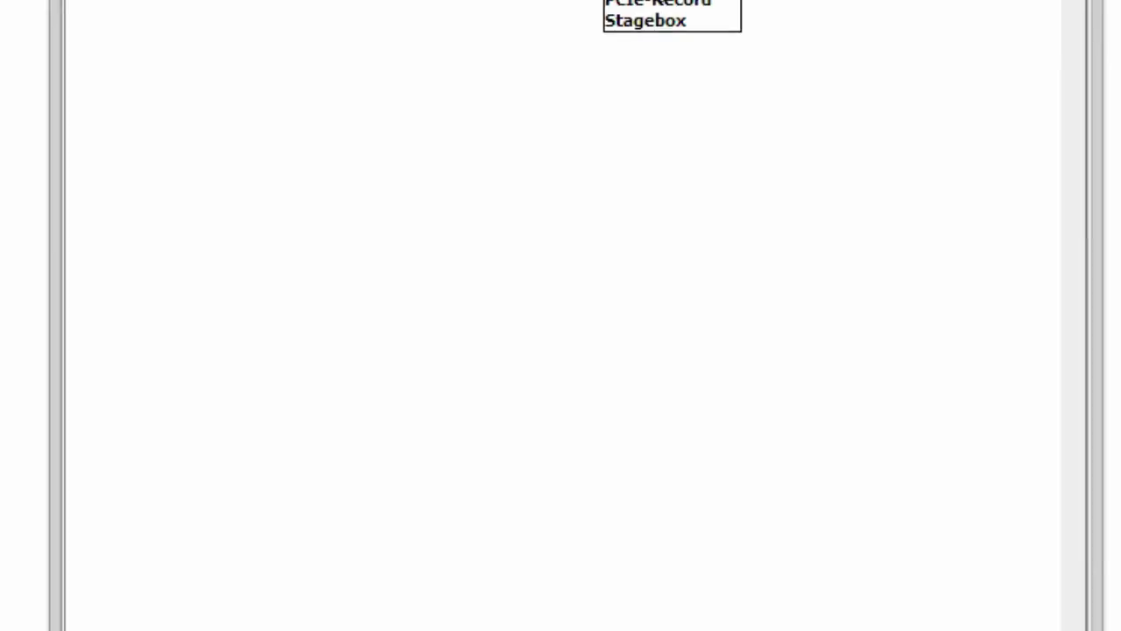
{"action": "left_click", "coordinate": [646, 20]}
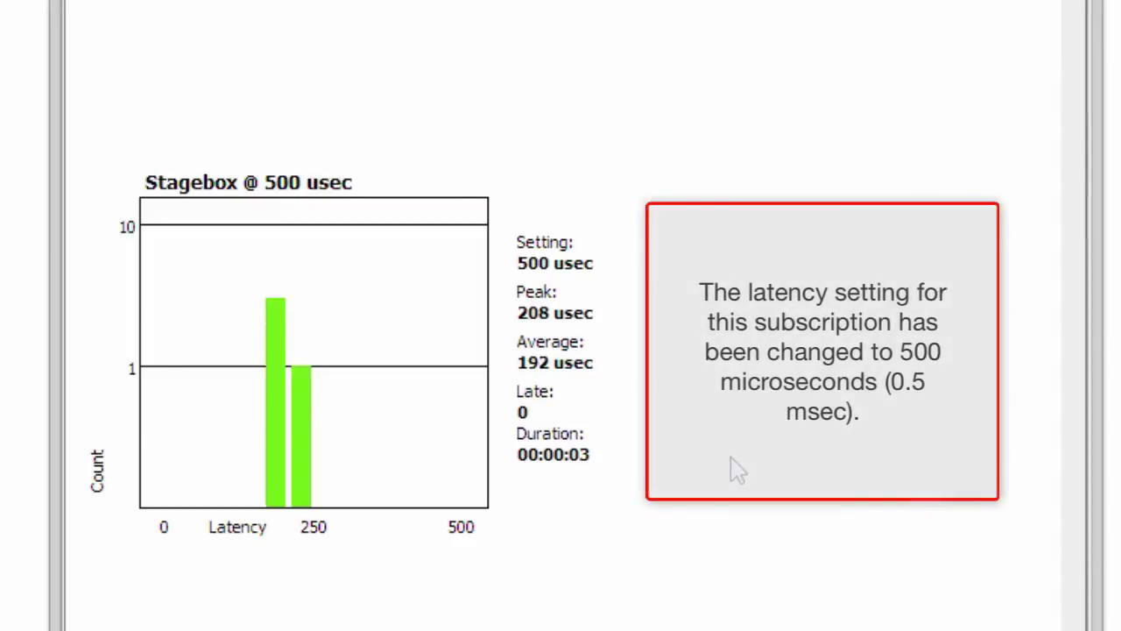